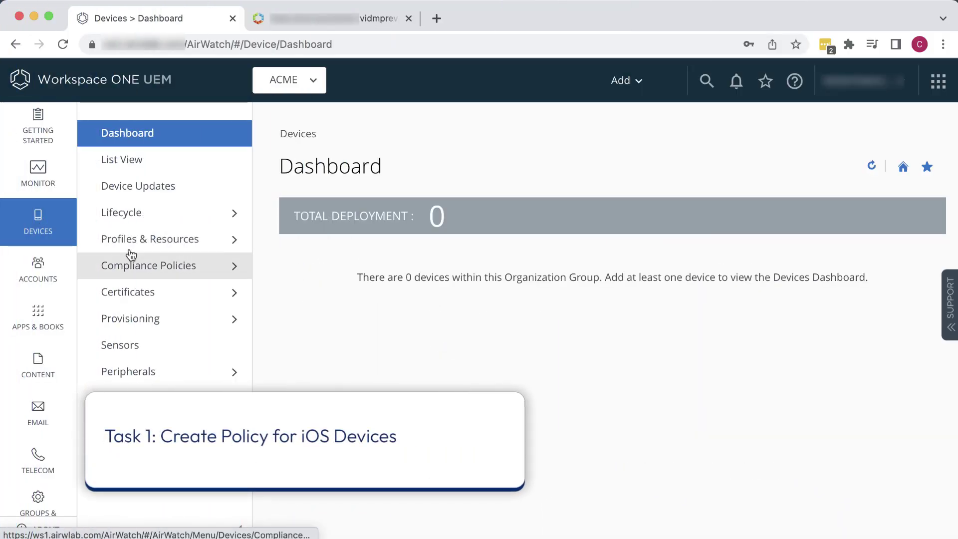
Step: Open Devices > Compliance Policies > List View and start adding a new compliance policy
left_click(168, 267)
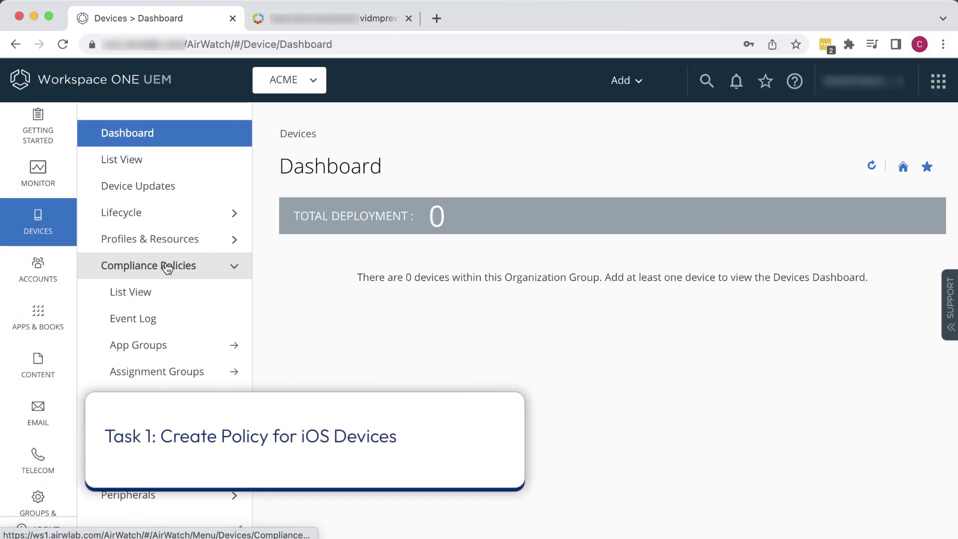
left_click(150, 295)
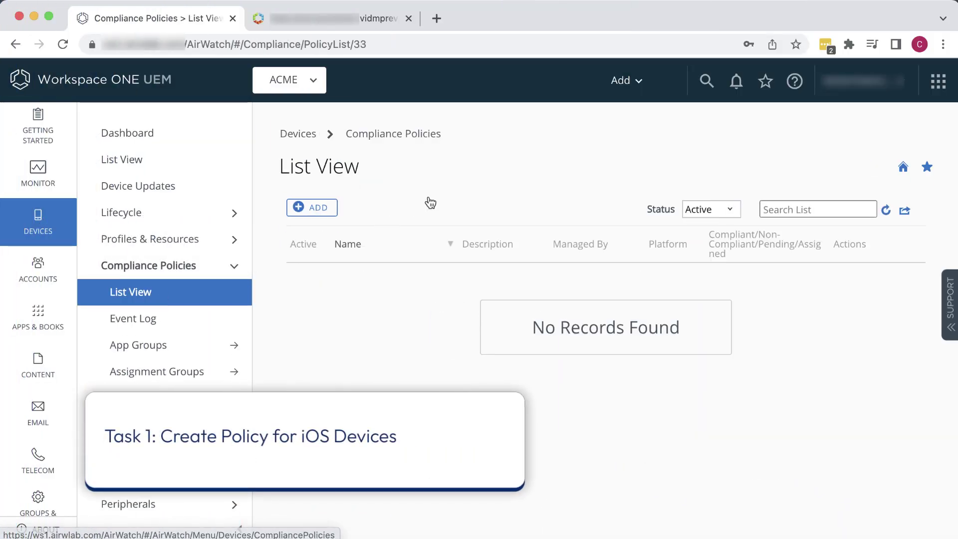
left_click(315, 208)
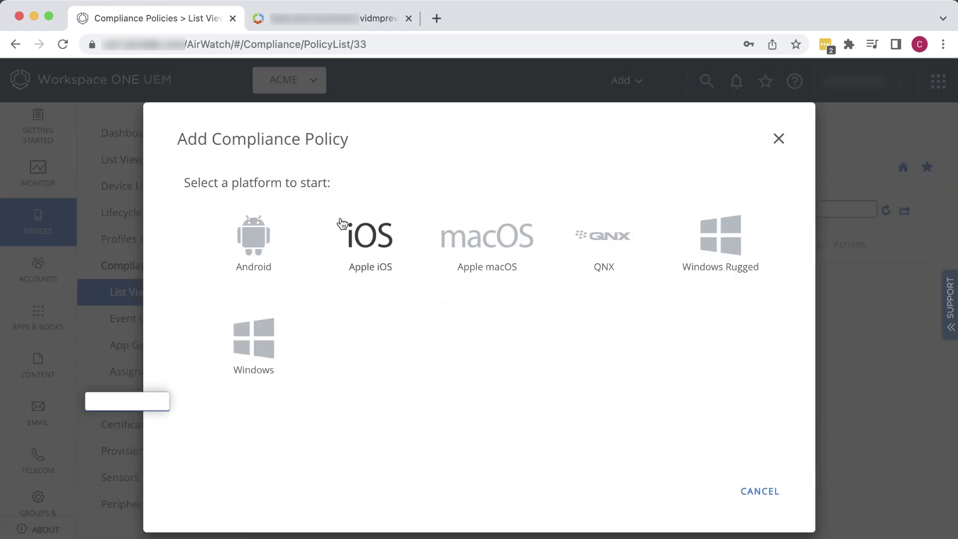
Step: Pick Apple iOS and set the rule to Passcode Is Not Present
left_click(370, 231)
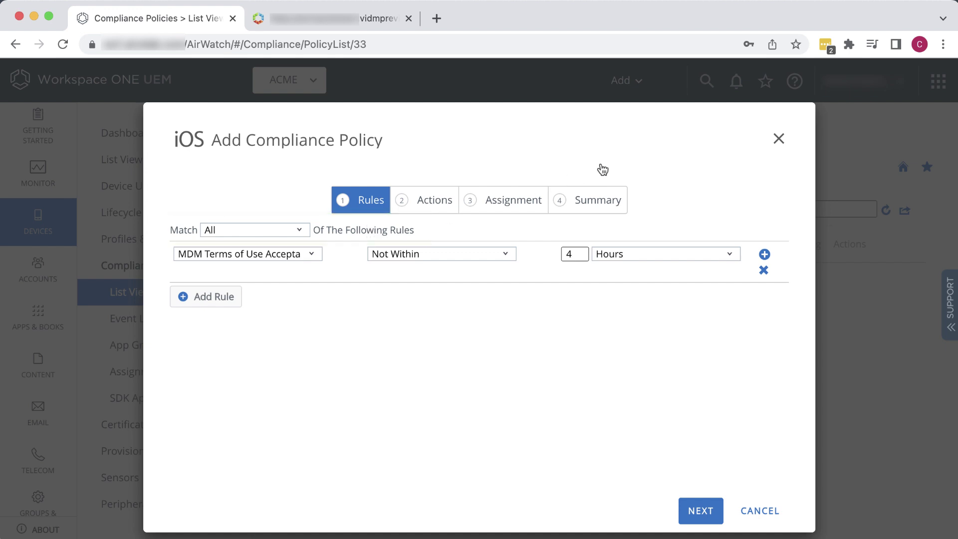
left_click(311, 256)
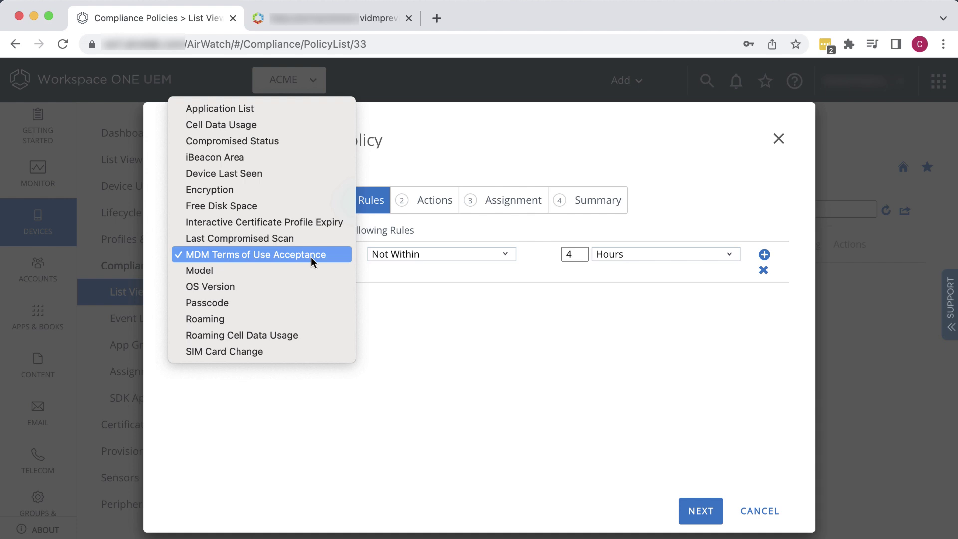
key("Down")
key("Down")
key("Down")
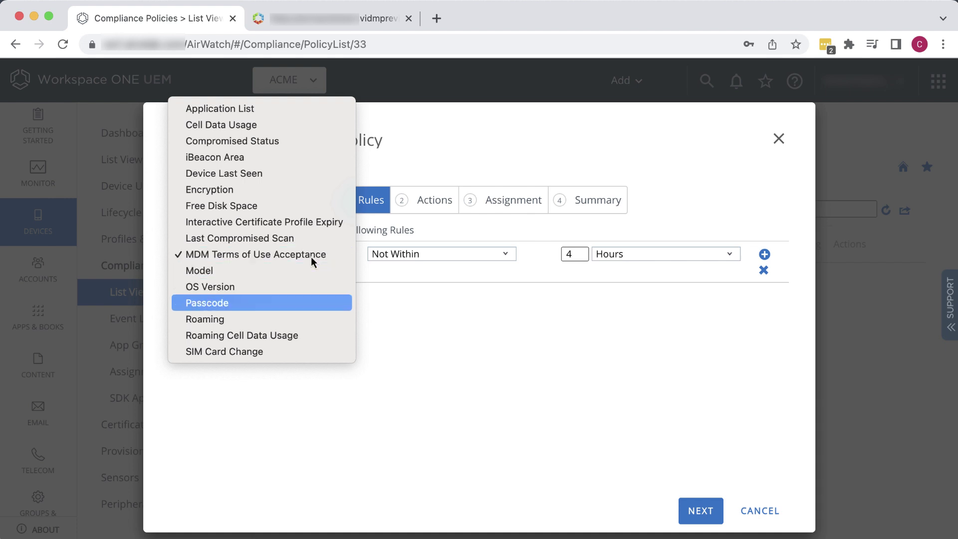
left_click(312, 304)
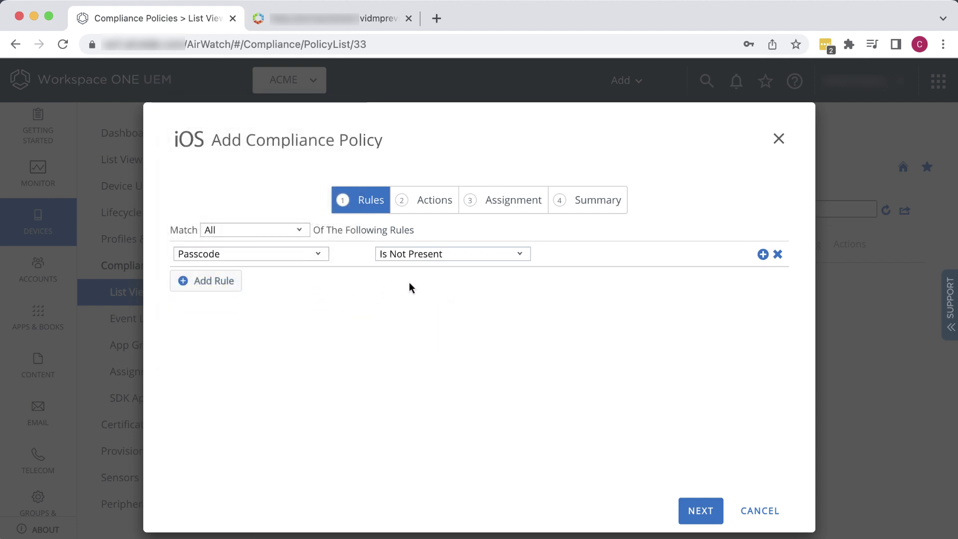
left_click(521, 256)
left_click(521, 256)
Step: On the Actions step, keep Notify and change the method to Send SMS to Device
left_click(700, 514)
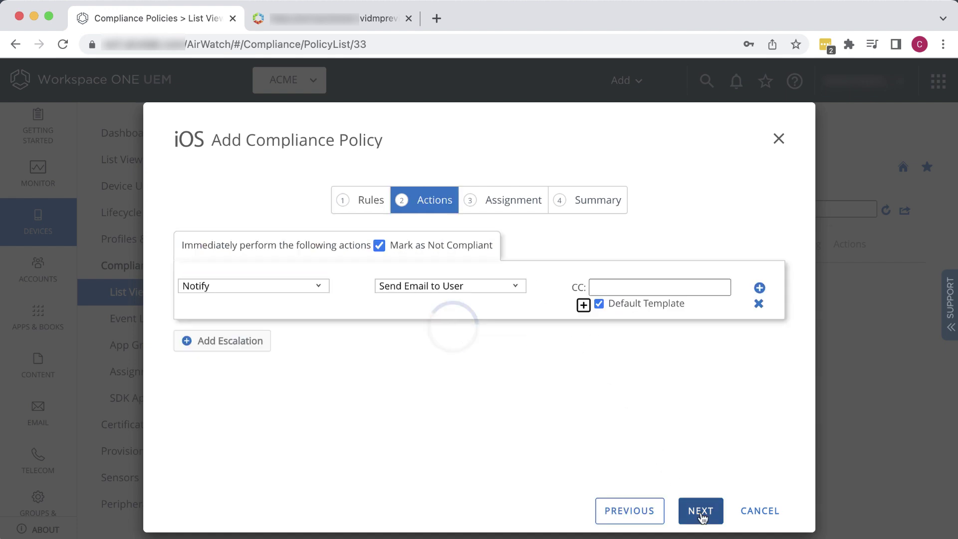
left_click(319, 288)
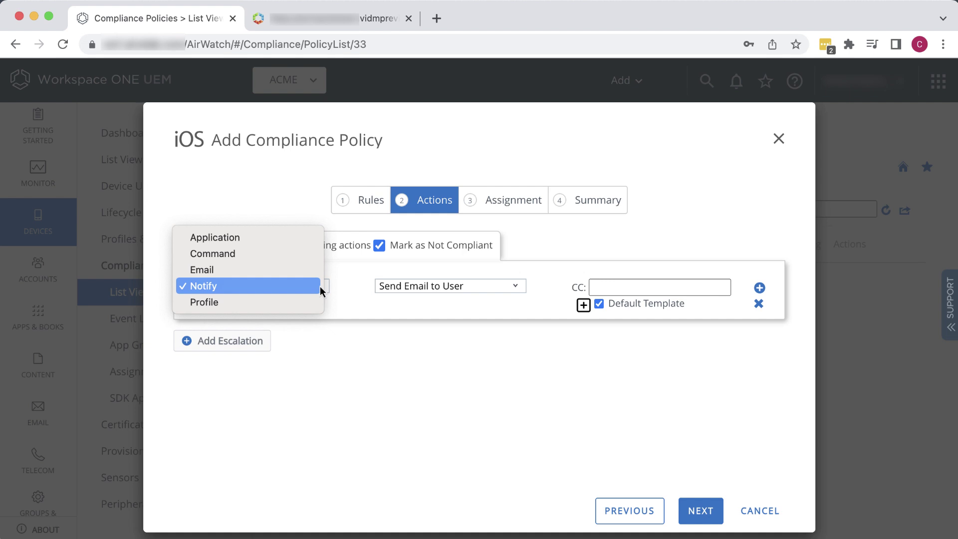
left_click(318, 286)
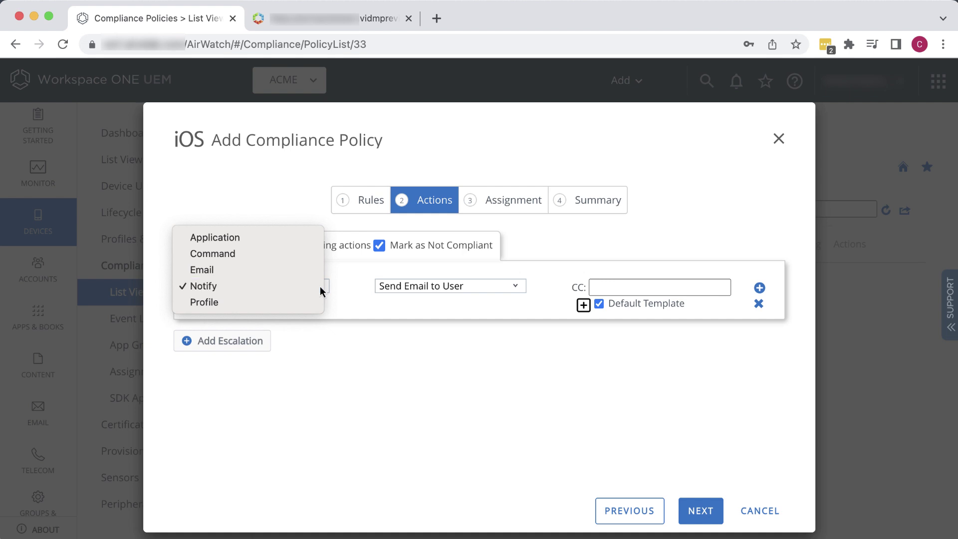
left_click(516, 292)
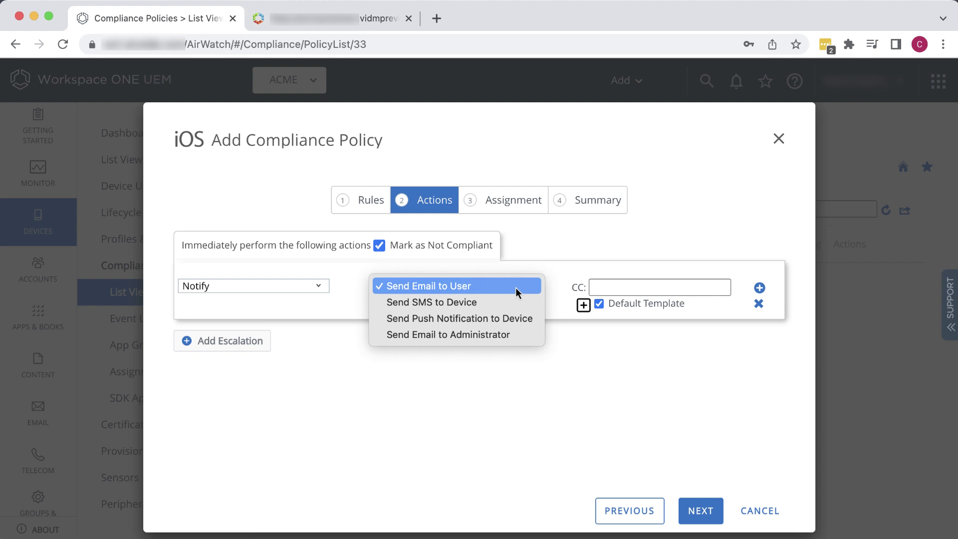
key("Down")
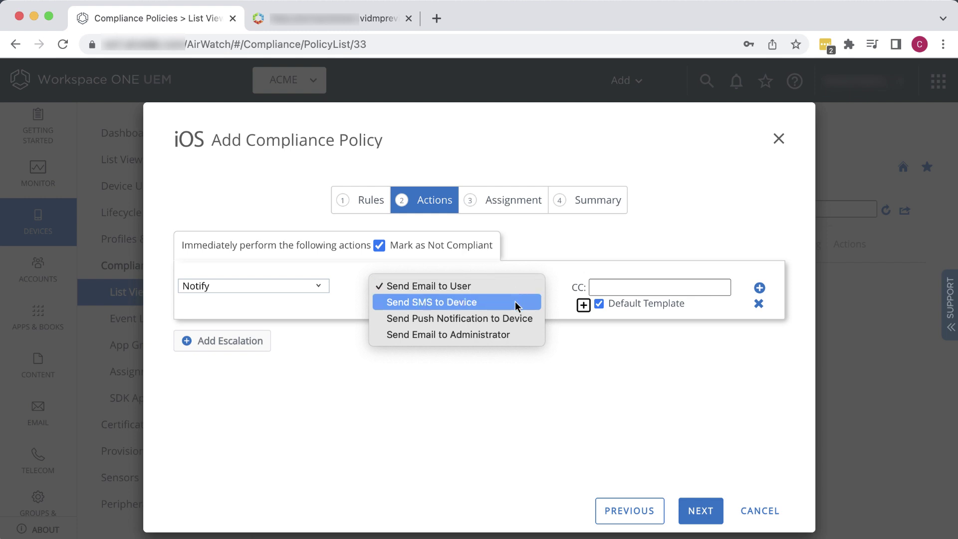
left_click(515, 302)
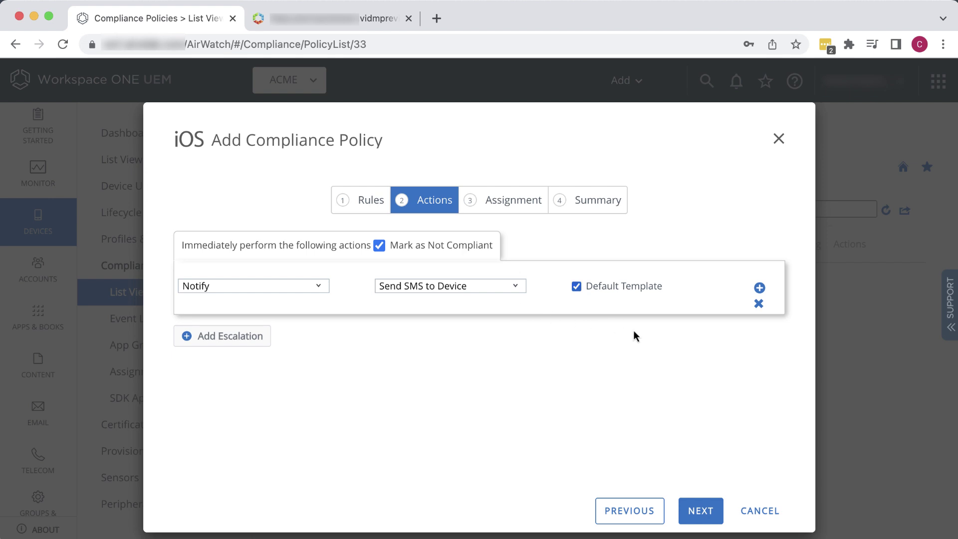
Step: Assign the Passcode policy to the All Devices (ACME) smart group and finish and activate it
left_click(712, 518)
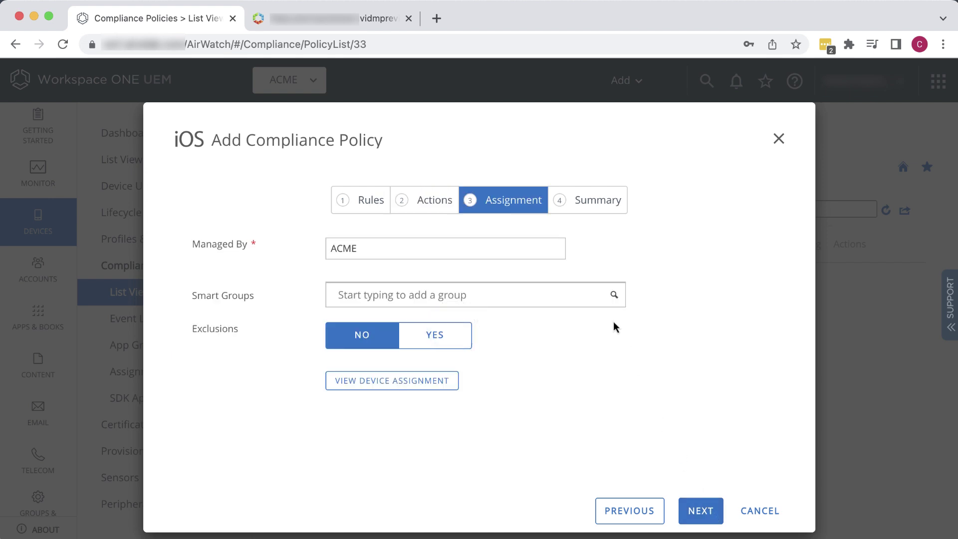
left_click(486, 295)
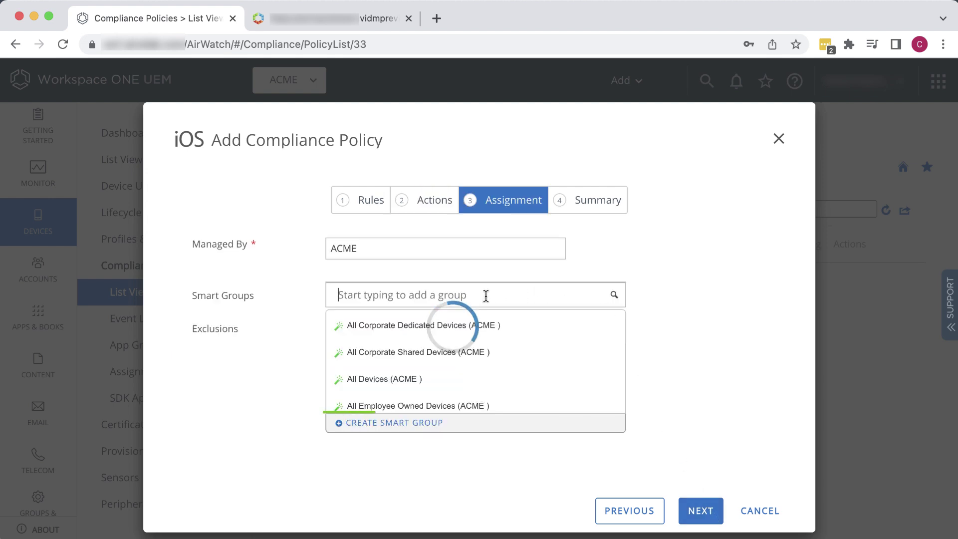
left_click(452, 380)
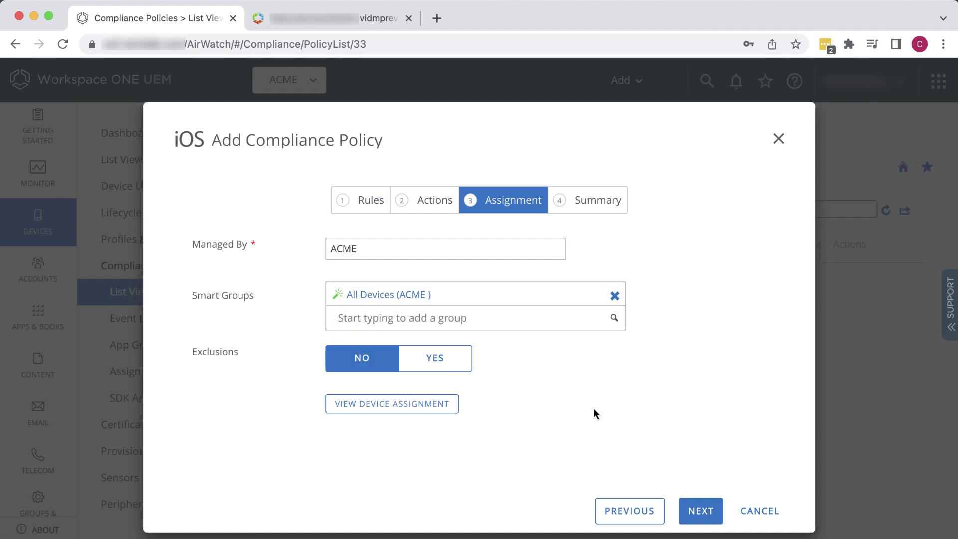
left_click(701, 511)
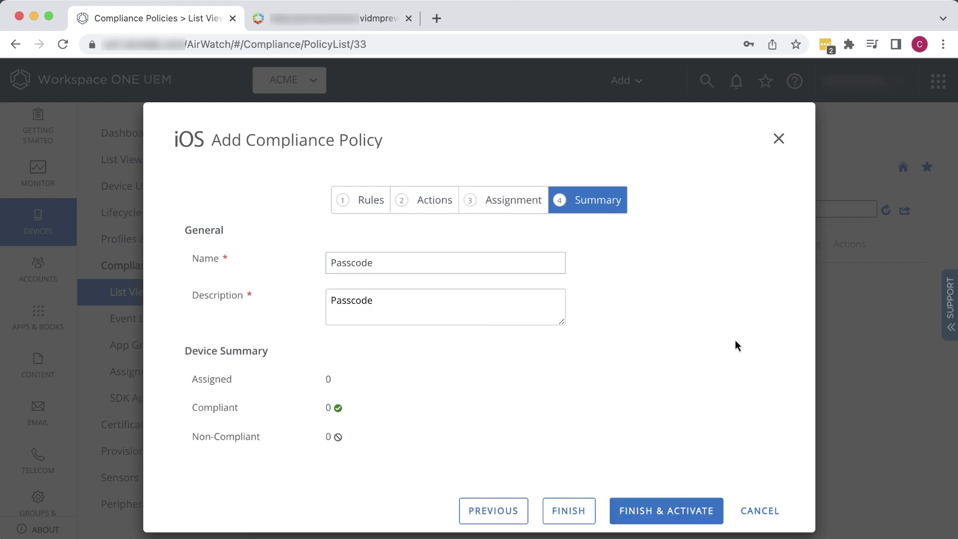
left_click(682, 516)
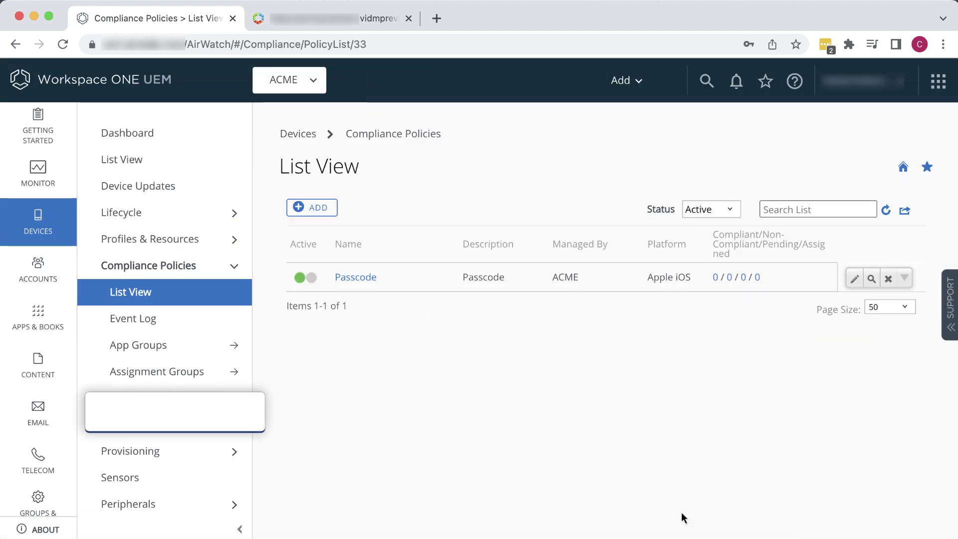
Step: Add a Windows Desktop policy with the rule OS Version Is Windows 8.0 (6.2.9200)
left_click(324, 209)
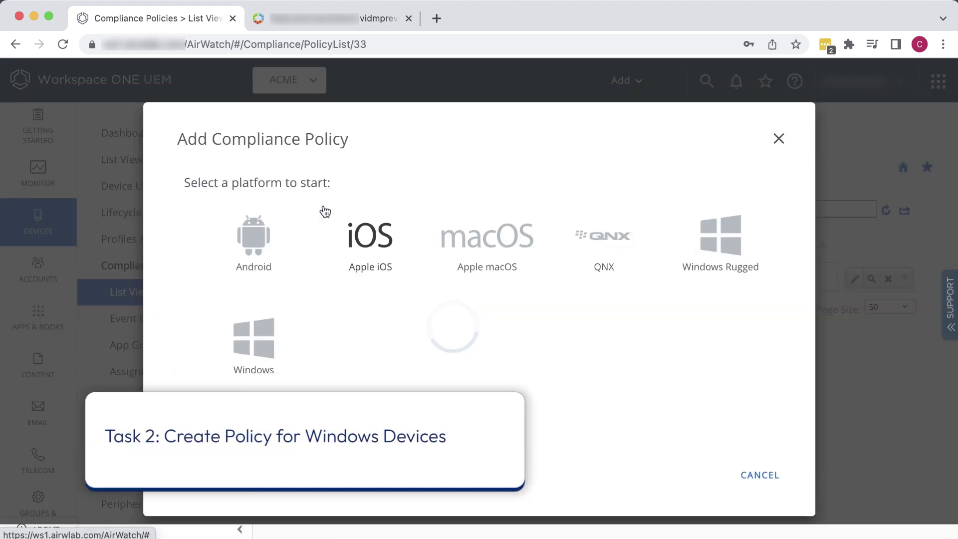
left_click(269, 348)
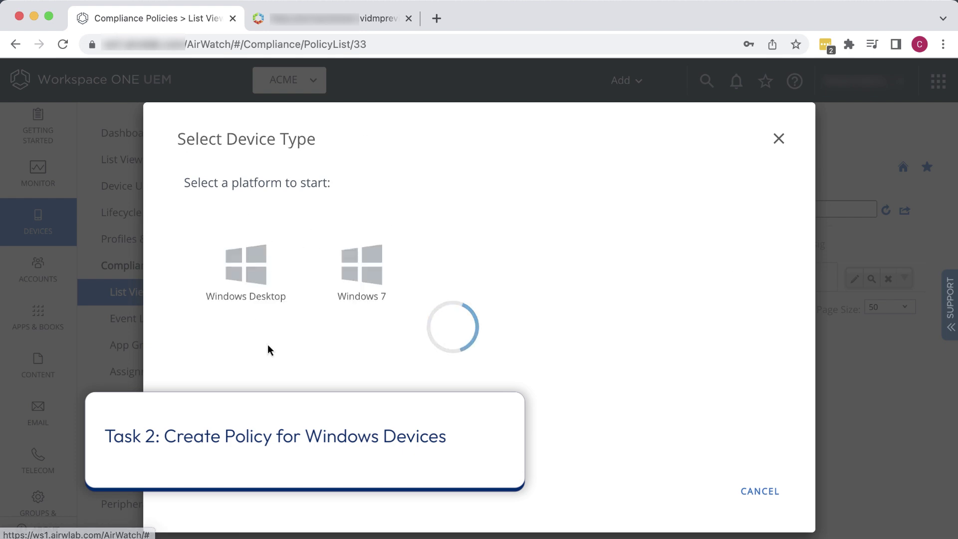
left_click(247, 258)
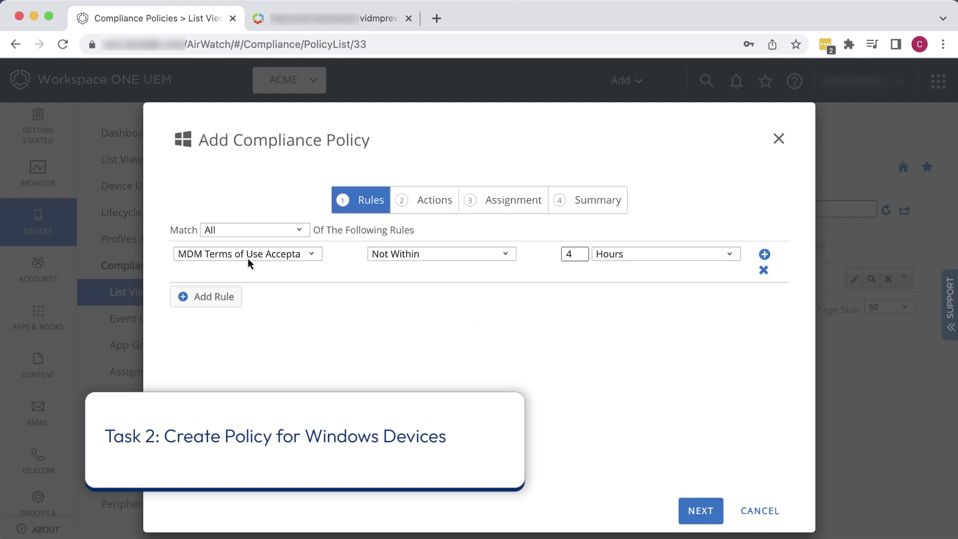
left_click(310, 268)
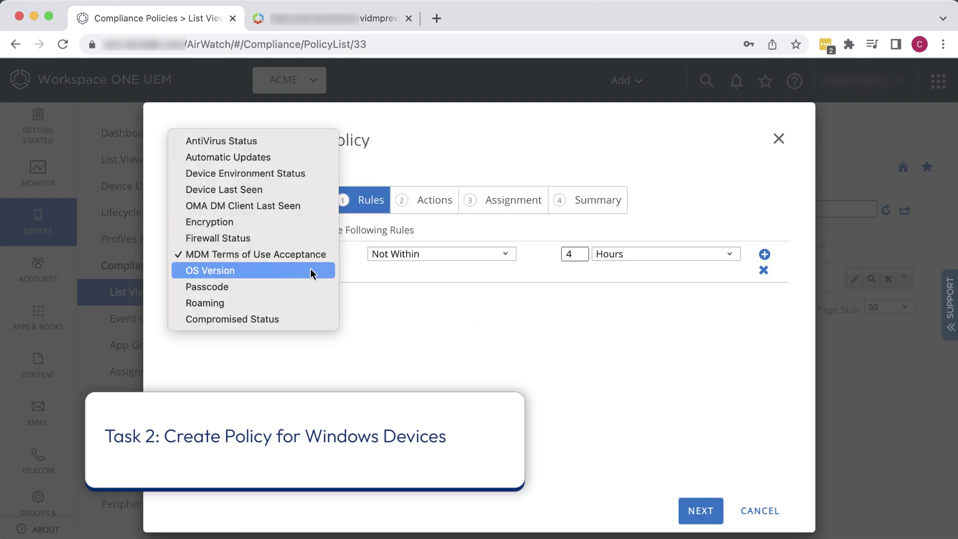
left_click(311, 270)
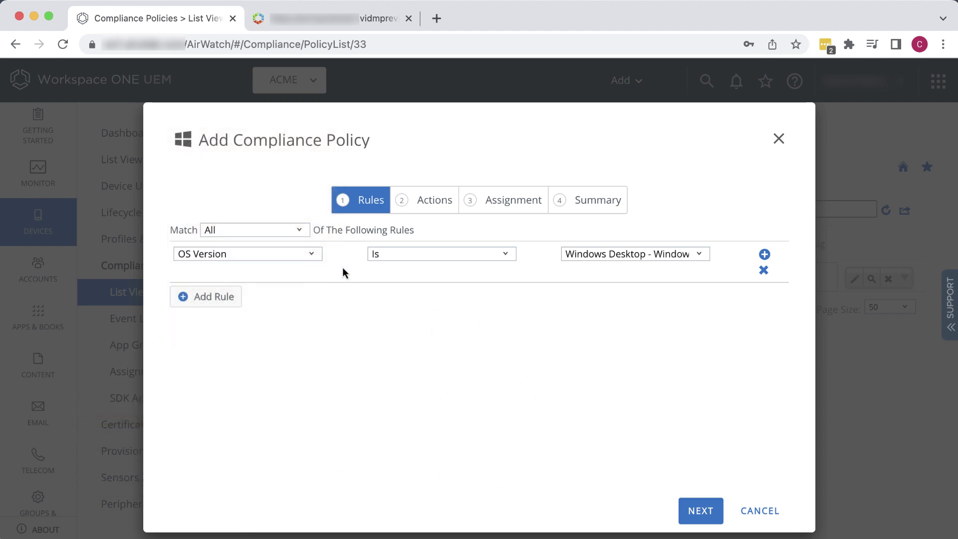
left_click(699, 257)
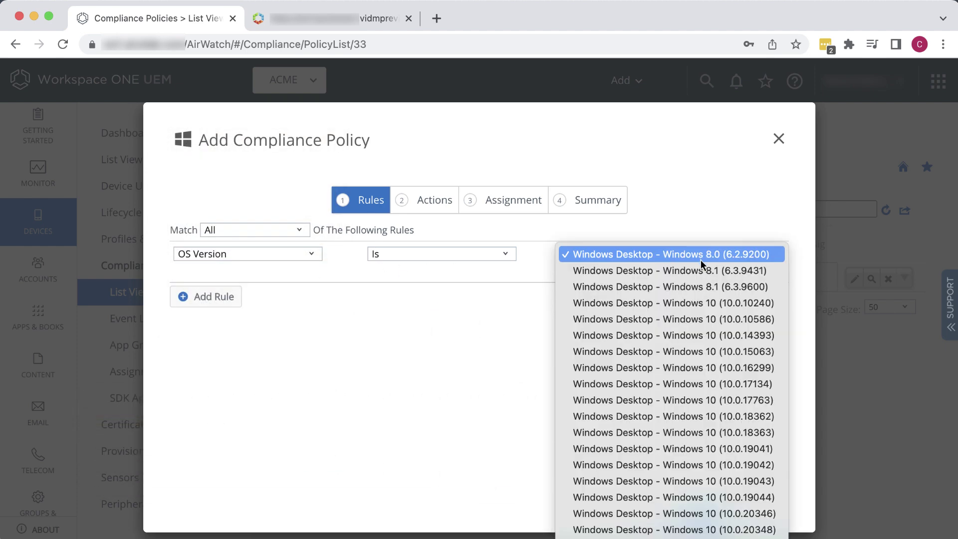
left_click(713, 303)
Step: Set the policy action to Application > Block/Remove All Managed Apps
left_click(699, 511)
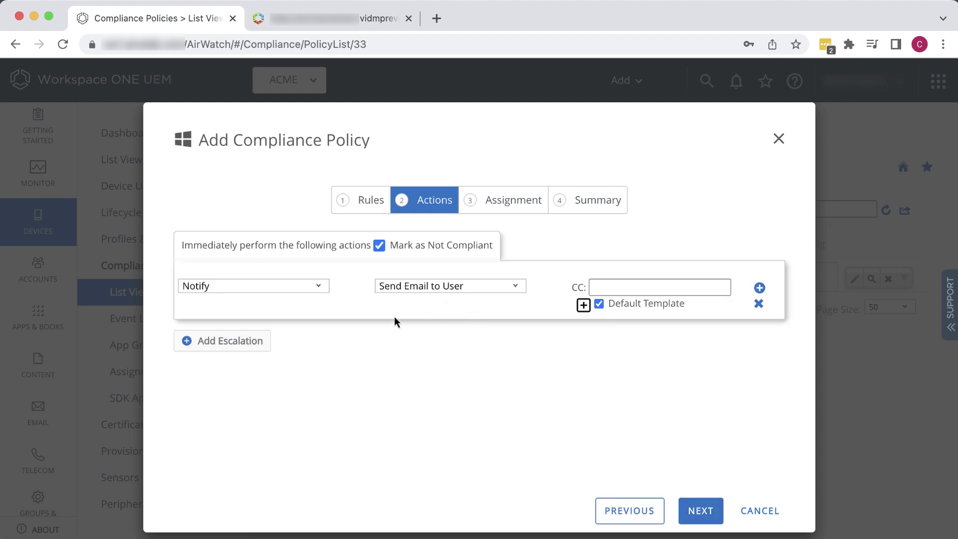
left_click(316, 289)
left_click(307, 257)
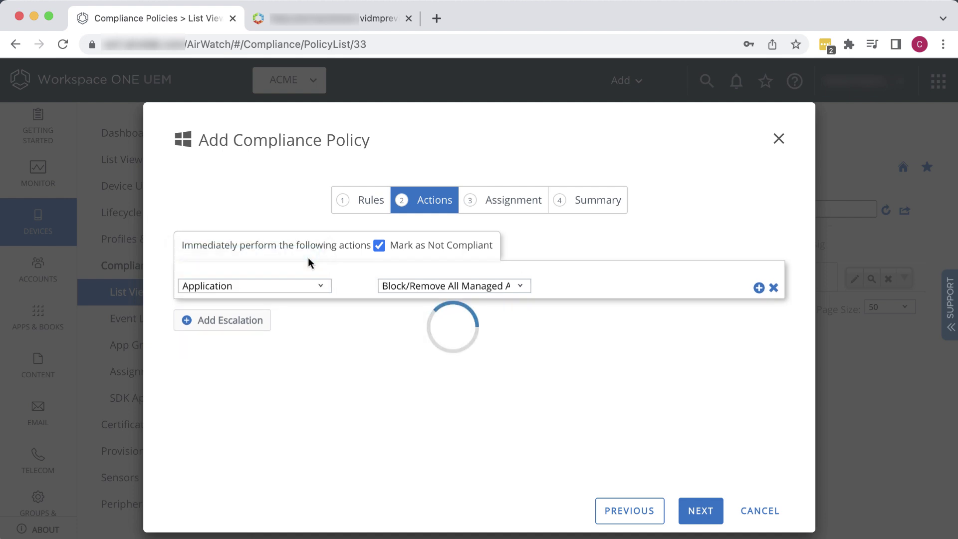
left_click(520, 287)
left_click(521, 290)
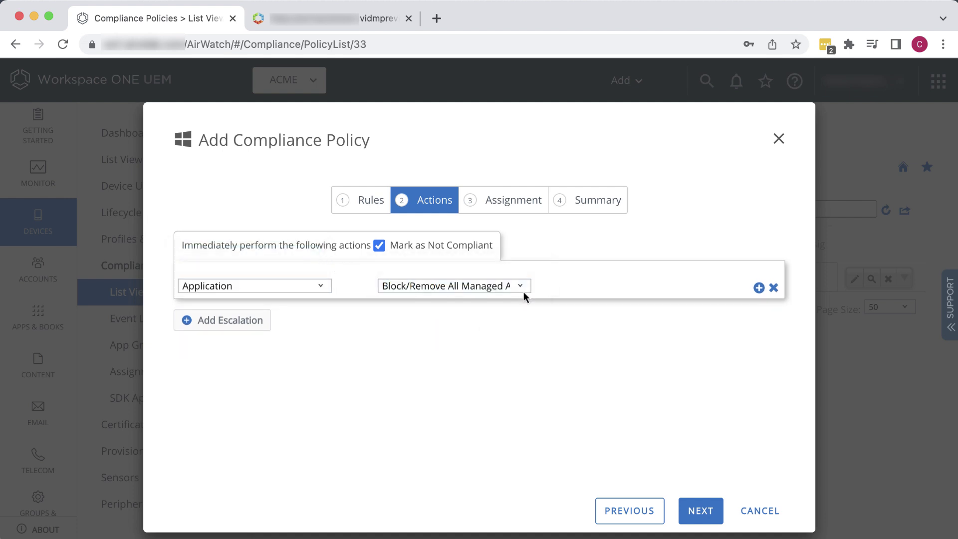
Step: Assign the OS Version policy to All Devices (ACME) and finish and activate it
left_click(701, 511)
left_click(579, 296)
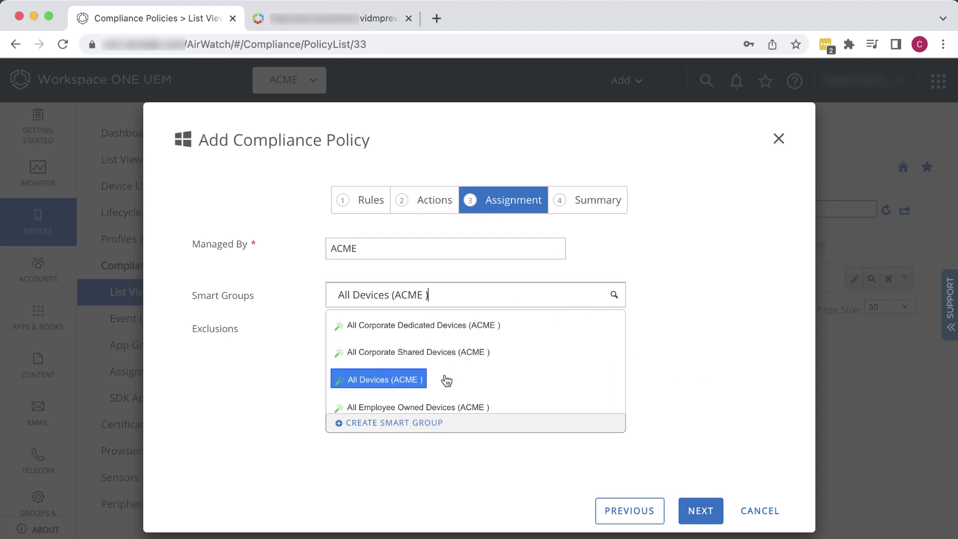
left_click(445, 383)
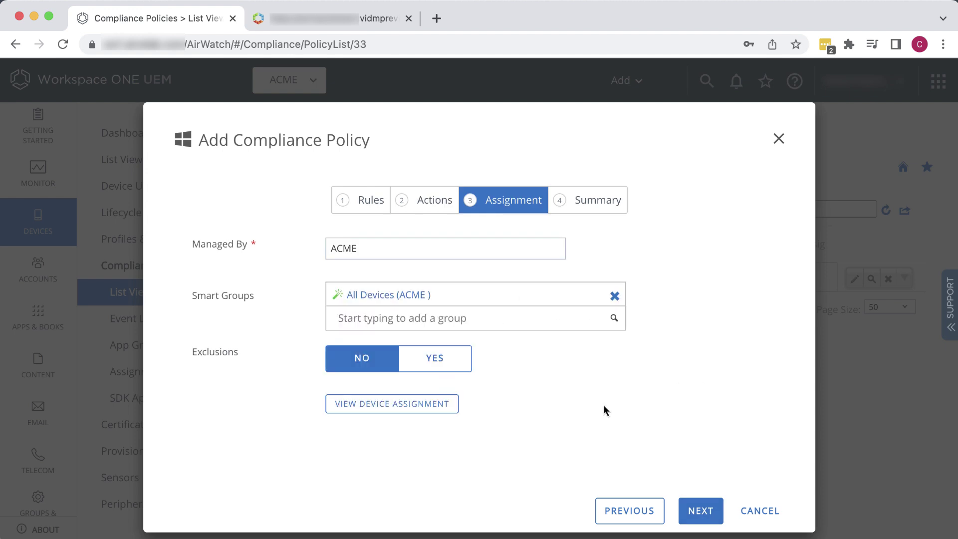
left_click(701, 510)
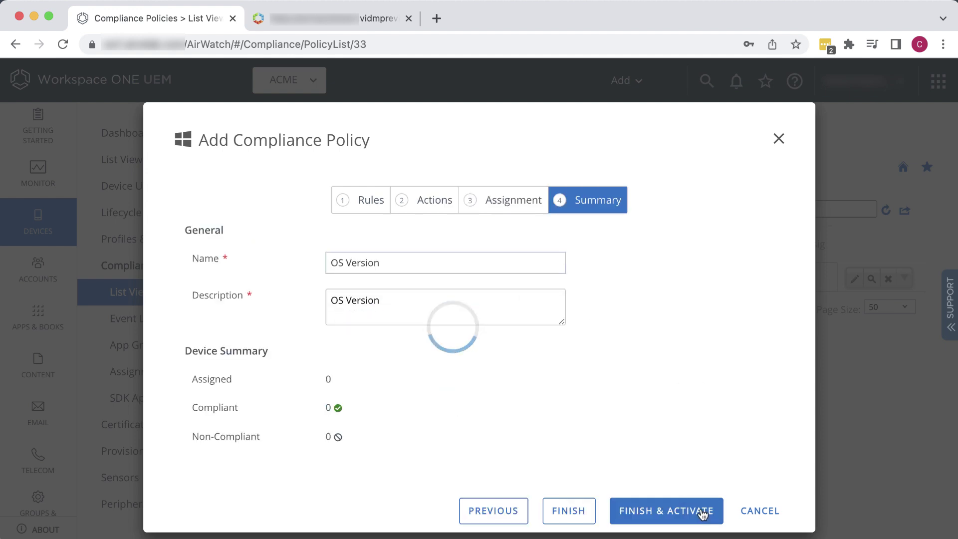
left_click(700, 510)
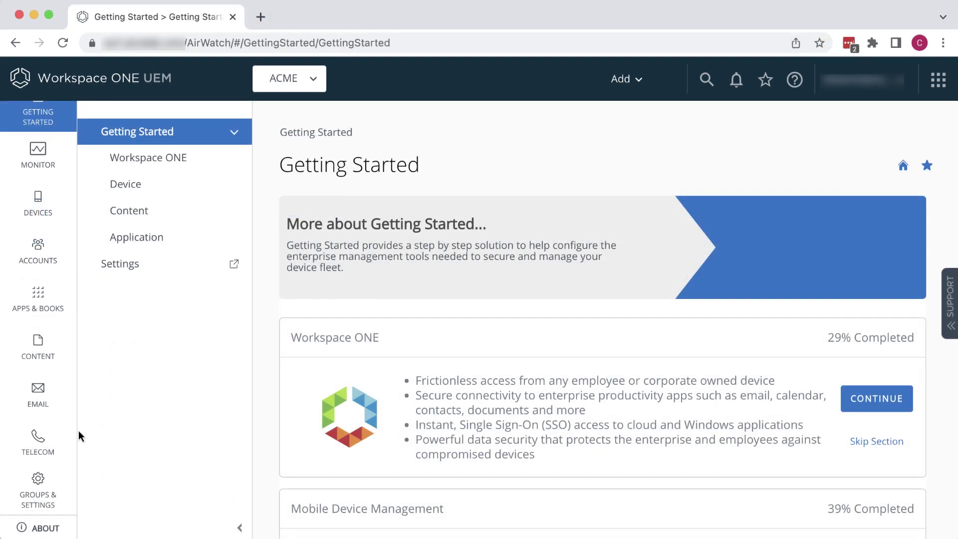
Step: Go to Groups & Settings > All Settings > Devices & Users > General > Message Templates
left_click(41, 491)
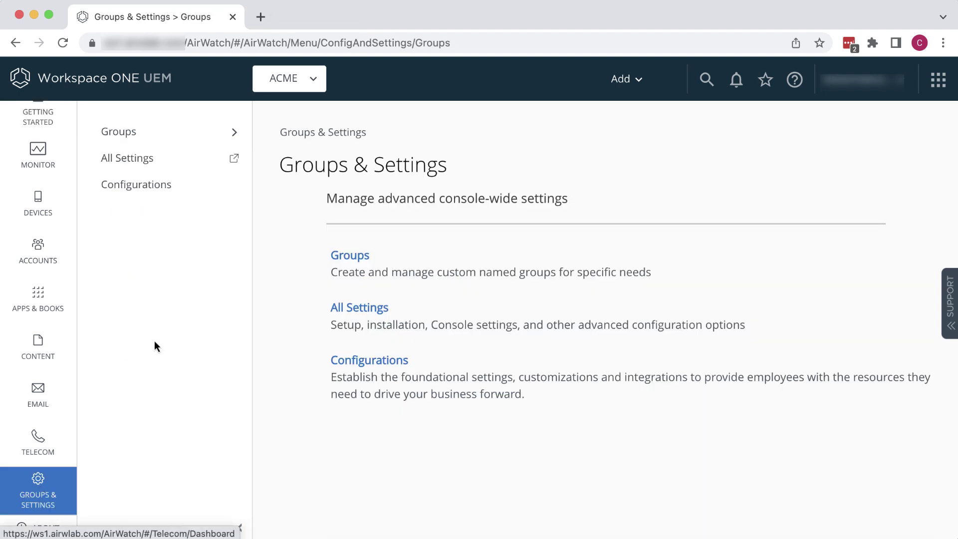
left_click(137, 160)
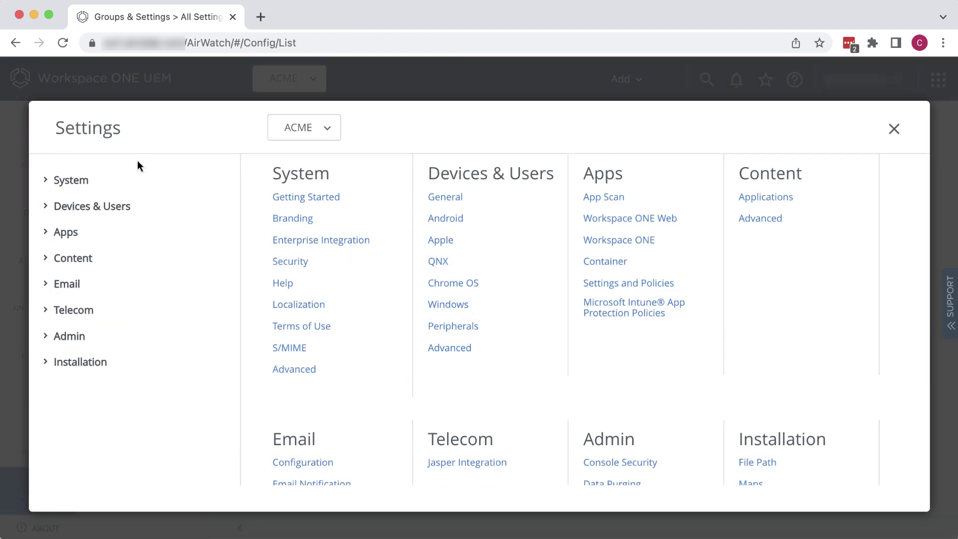
left_click(109, 207)
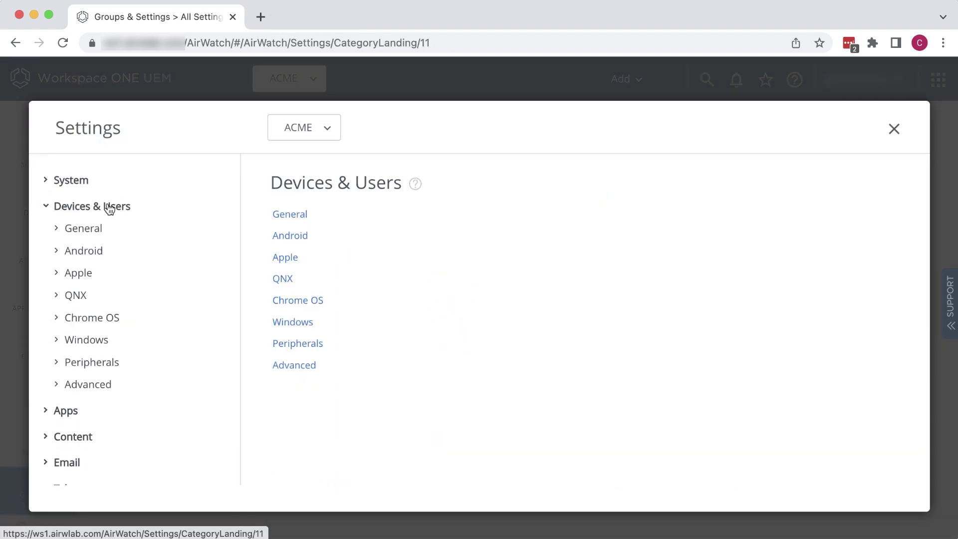
left_click(73, 229)
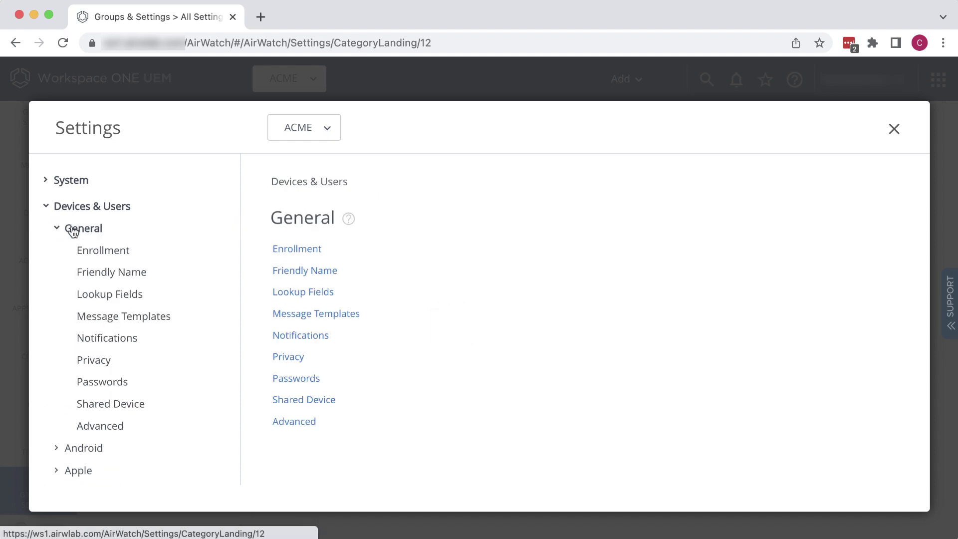
left_click(134, 321)
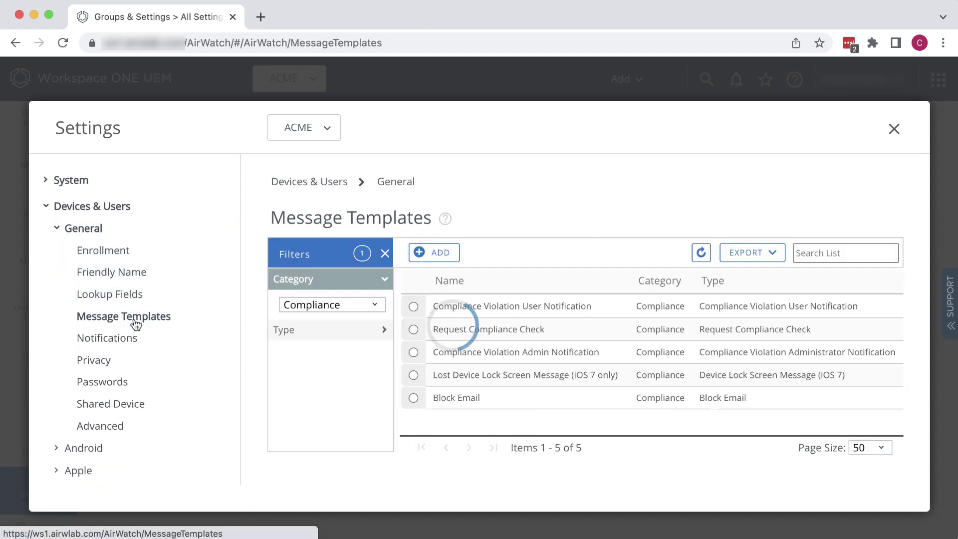
Step: Filter templates to the Compliance category and select Compliance Violation User Notification
left_click(375, 306)
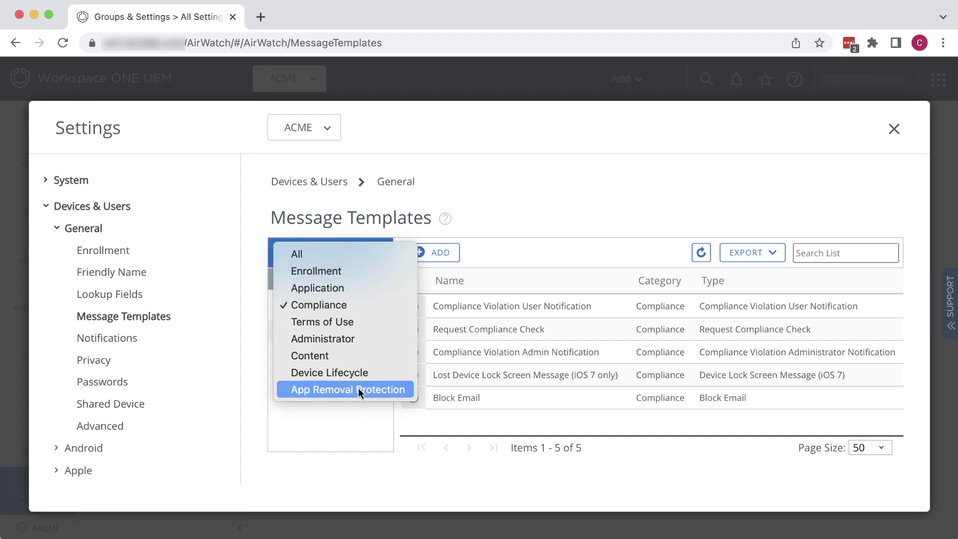
left_click(348, 305)
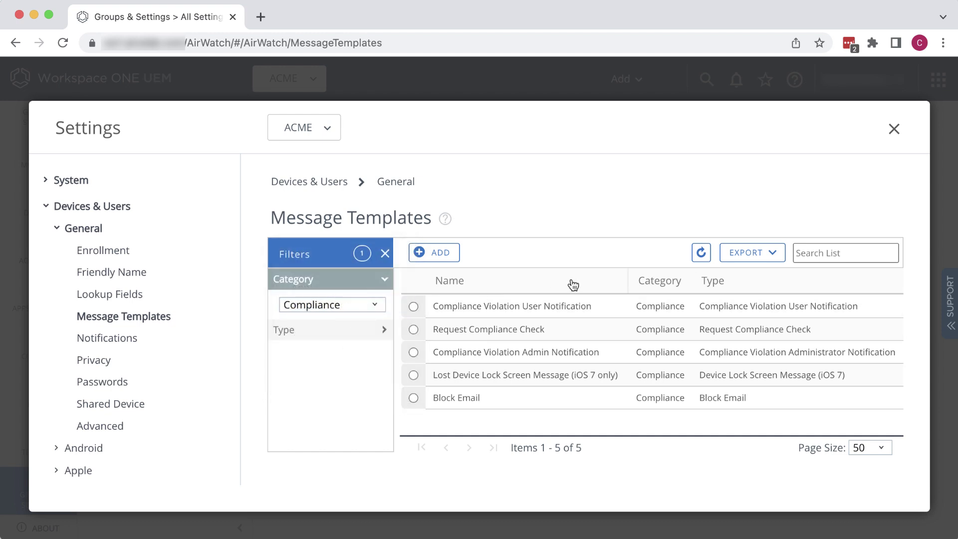
left_click(413, 307)
Step: Copy the template, append ' - No passcode' to its name, and set description 'No passcode has been set on the device.'
left_click(506, 286)
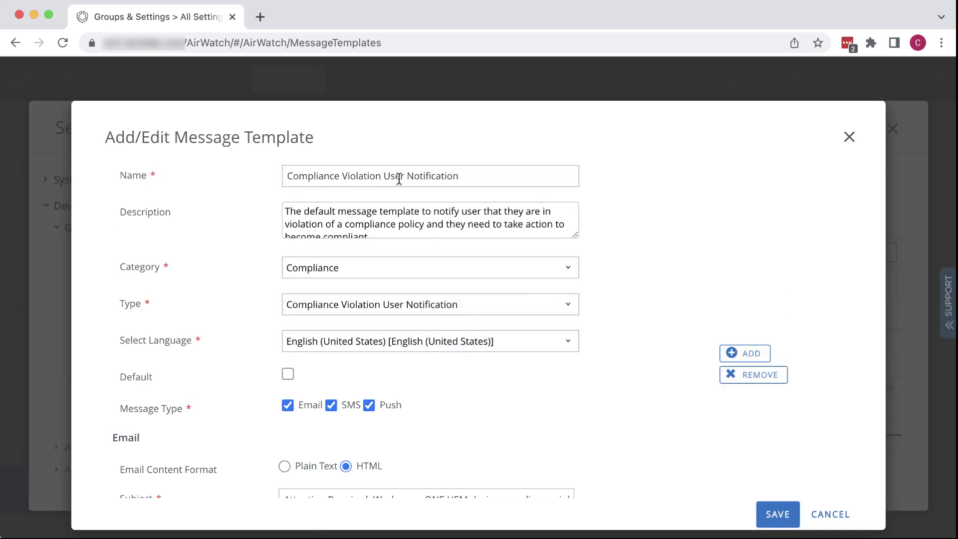
left_click(471, 175)
type("- No passcode")
left_click(462, 231)
left_click_drag(439, 230, 264, 204)
type("No passcode has b")
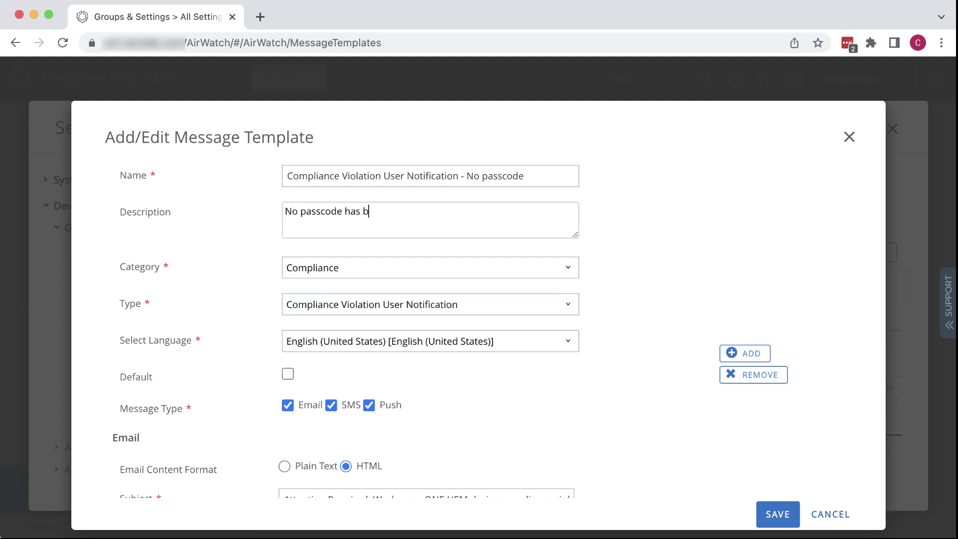
type("een set on the device.")
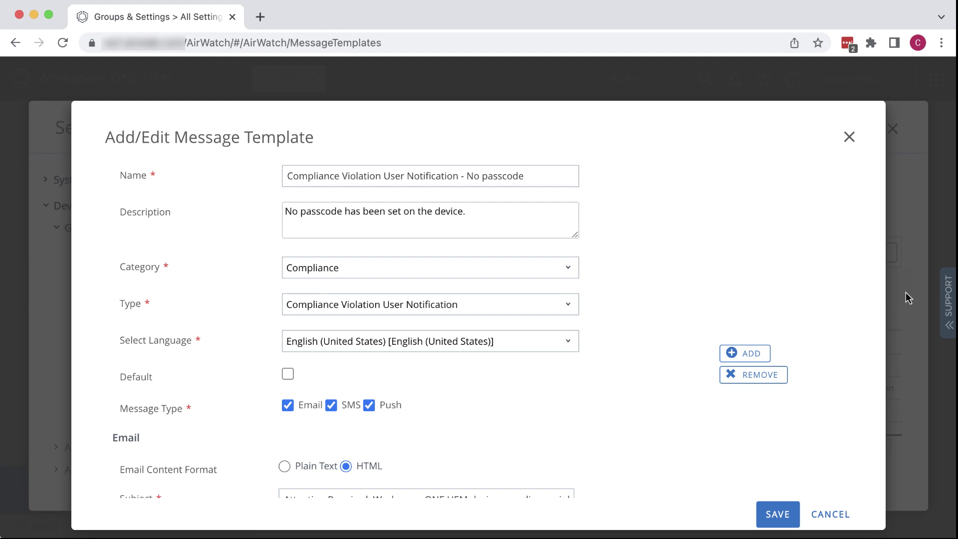
Step: Replace the {PolicyViolationActions} placeholder in the message body with 'No action yet.'
scroll(869, 294, "down", 5)
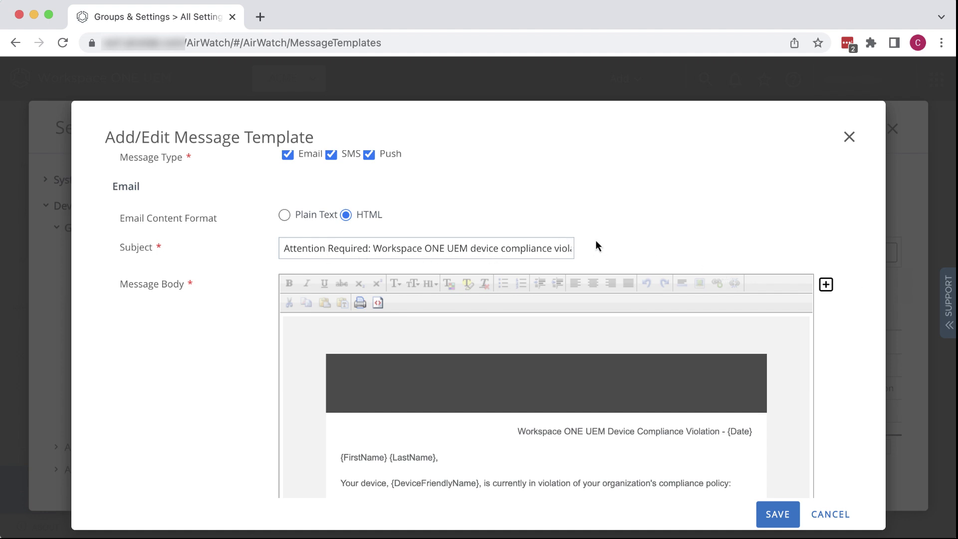
scroll(650, 239, "down", 2)
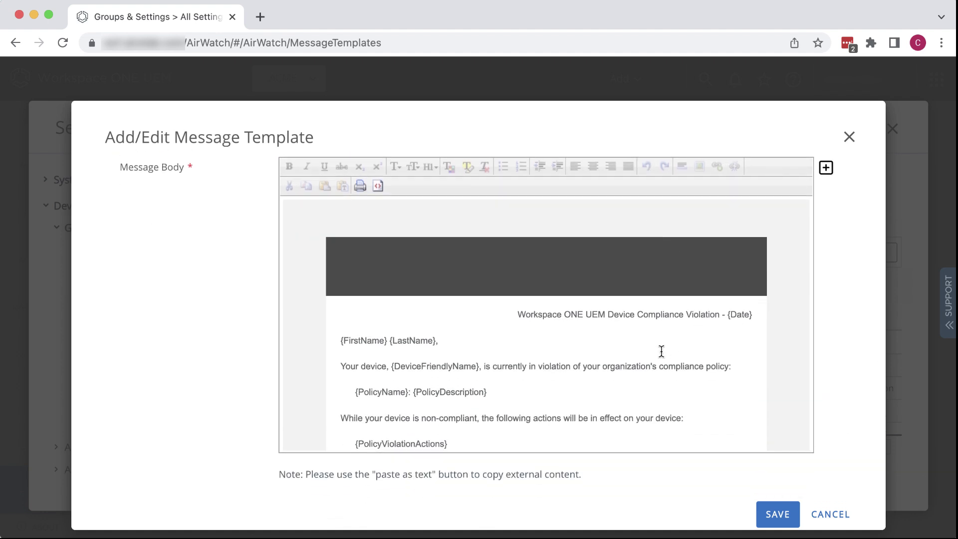
scroll(749, 348, "down", 2)
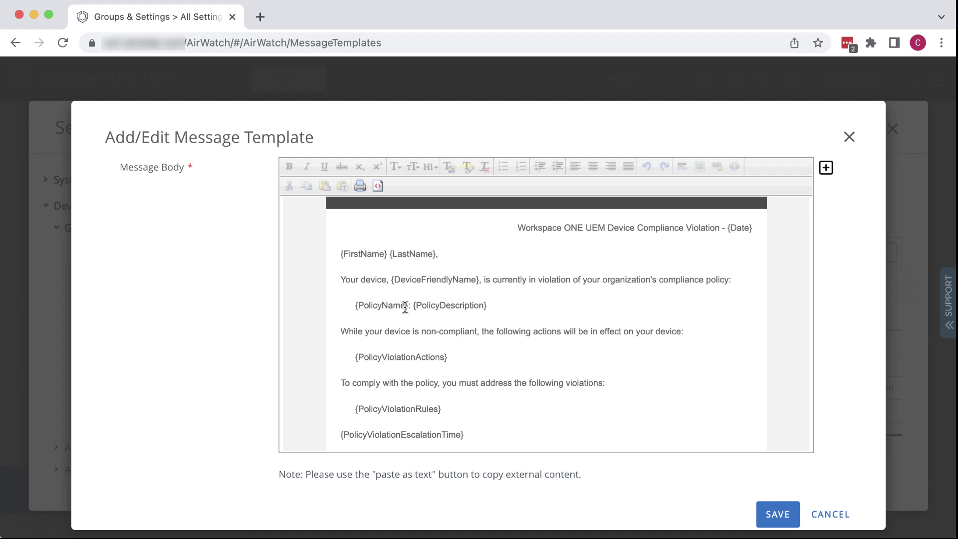
left_click_drag(447, 356, 350, 358)
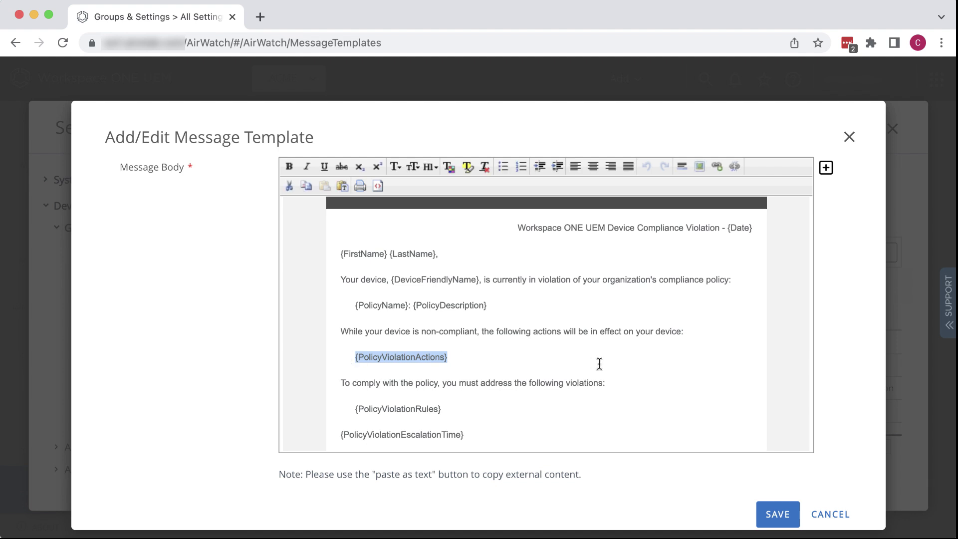
type("No action yet.")
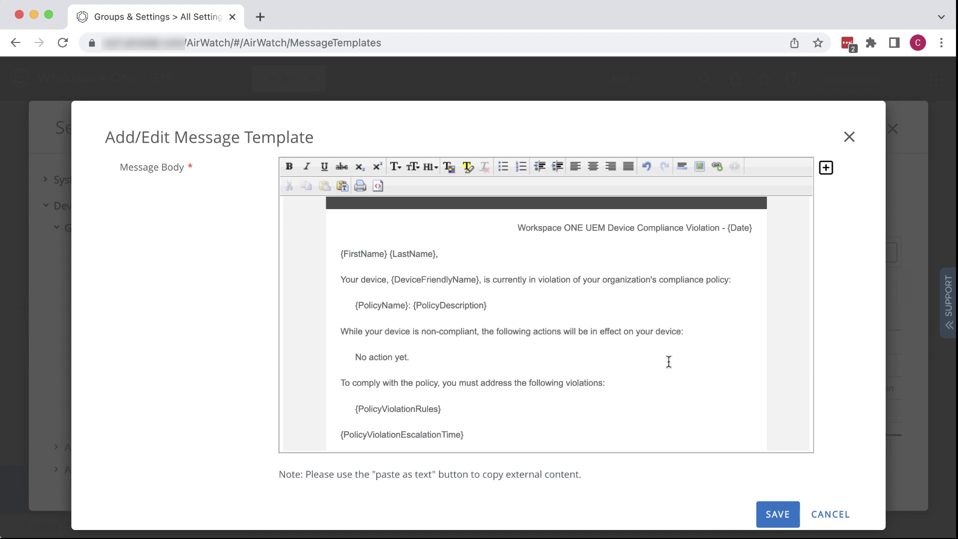
Step: Replace the violation rule placeholders with 'Please set a passcode on your device so that it will be more secure.'
scroll(668, 361, "down", 1)
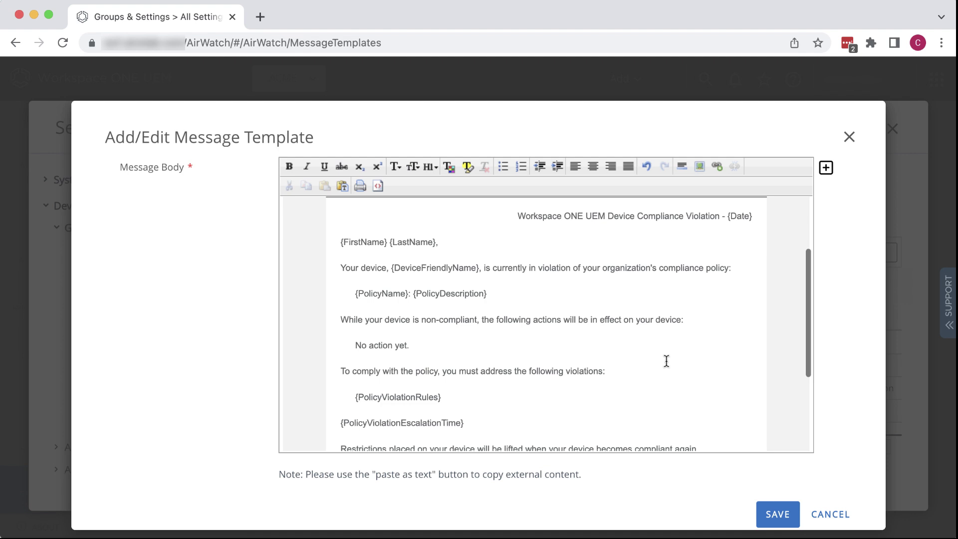
scroll(667, 361, "down", 6)
mouse_move(463, 347)
left_mouse_down()
mouse_move(430, 336)
mouse_move(453, 338)
left_mouse_up()
type("P")
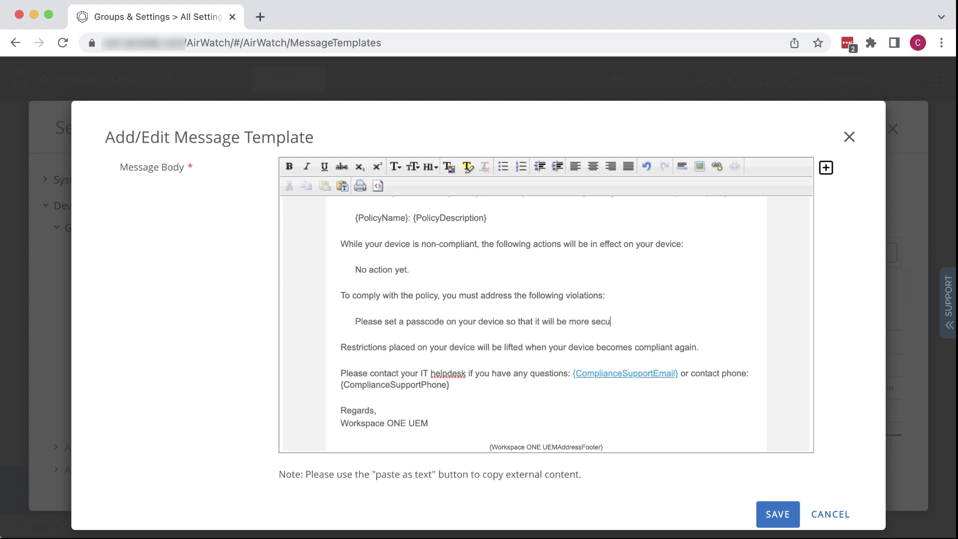
scroll(555, 421, "down", 2)
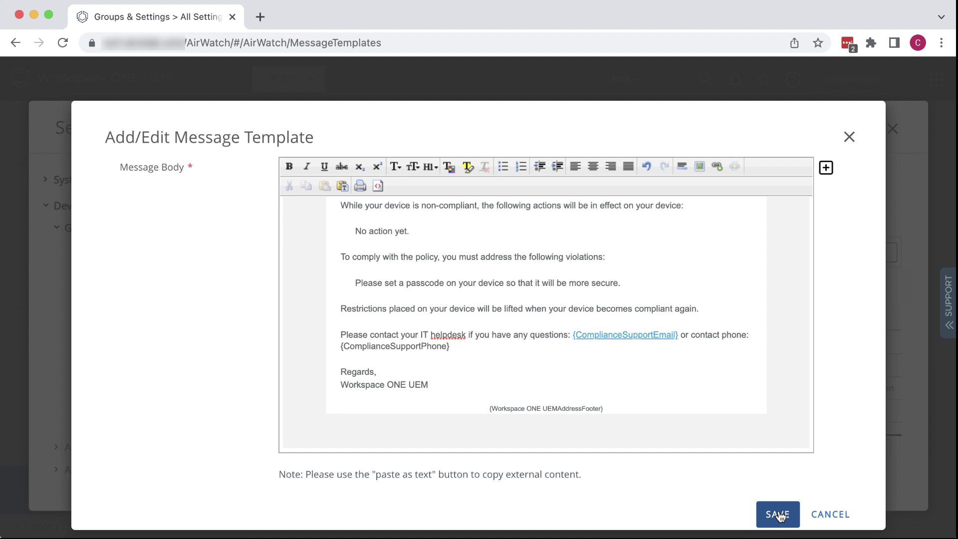
Step: Save the No passcode template, then edit the Passcode policy from Compliance Policies > List View
left_click(778, 515)
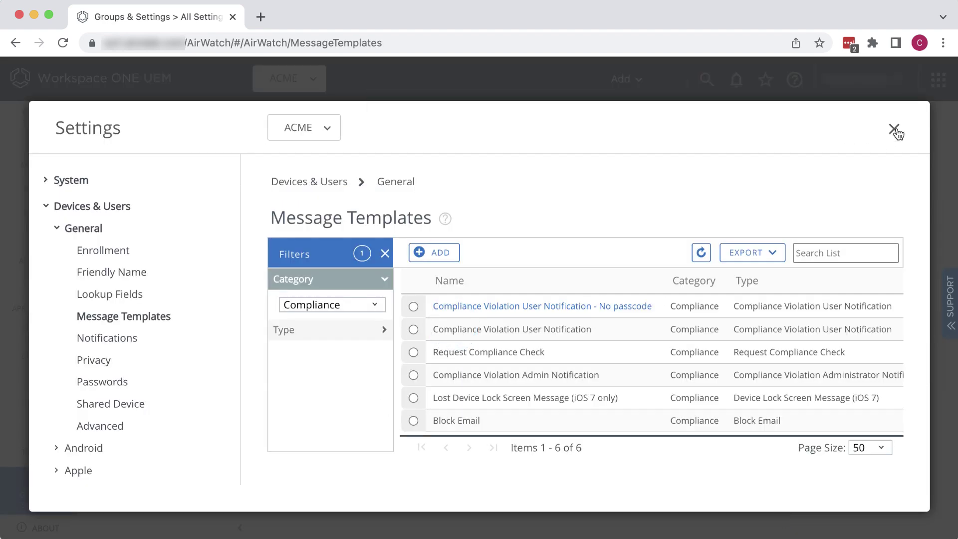
left_click(893, 129)
left_click(46, 219)
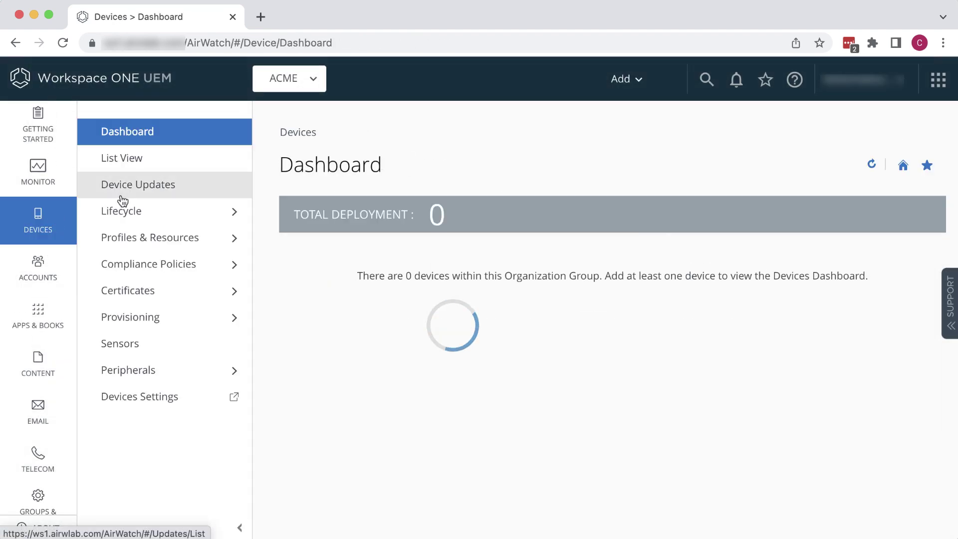
left_click(205, 264)
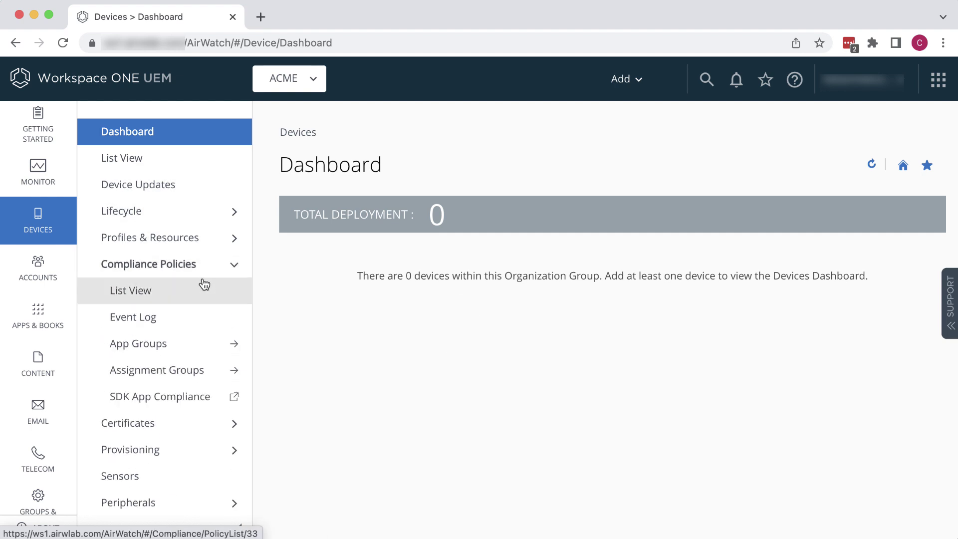
left_click(204, 287)
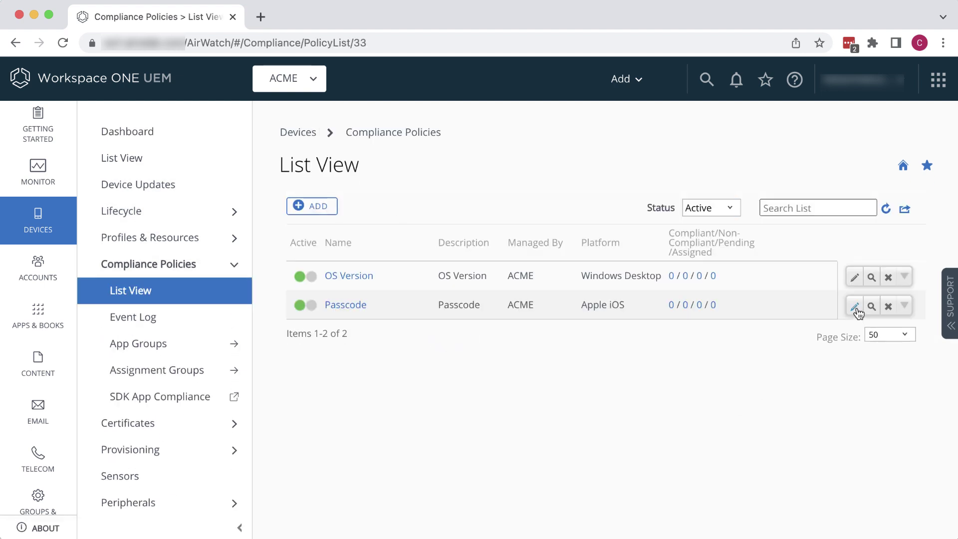
left_click(854, 307)
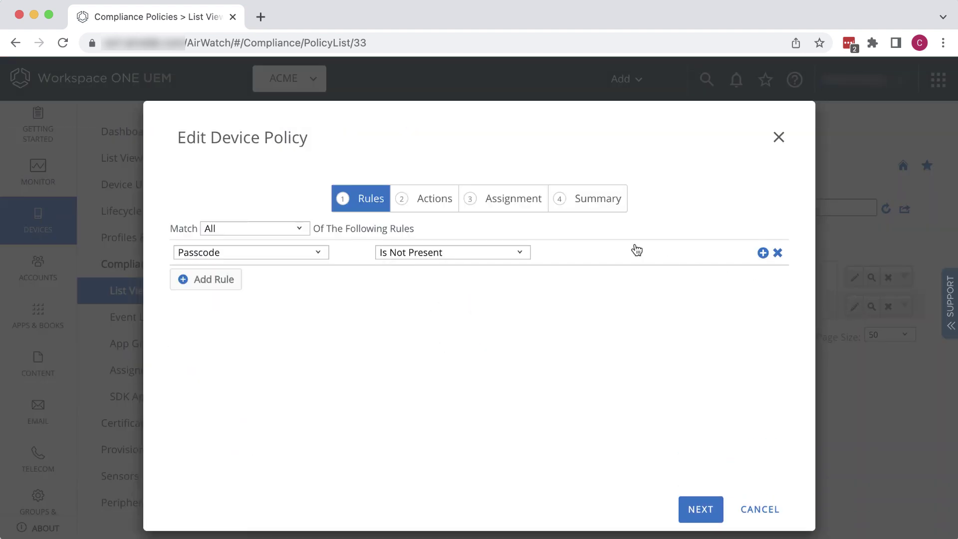
Step: Replace the Default Template with the 'No passcode' template for the SMS notification action
left_click(441, 195)
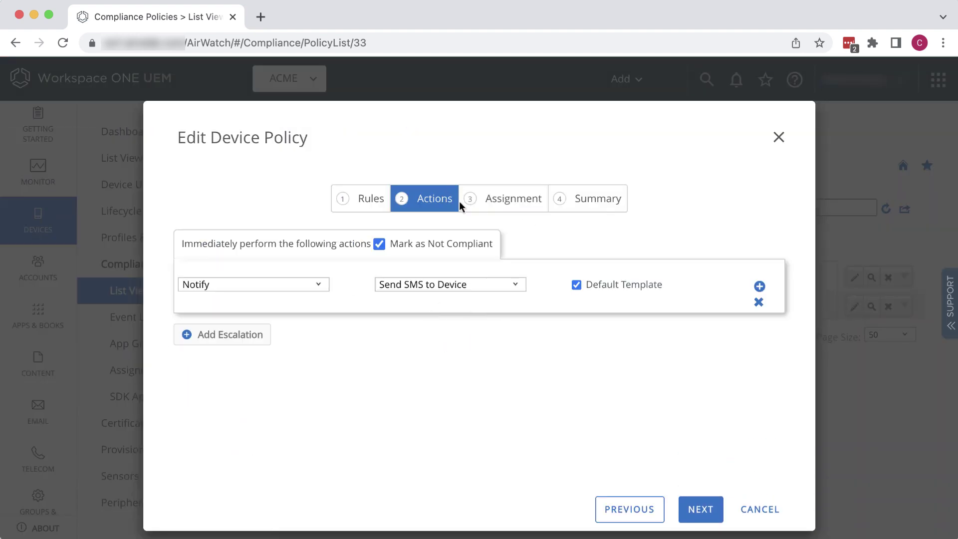
left_click(576, 285)
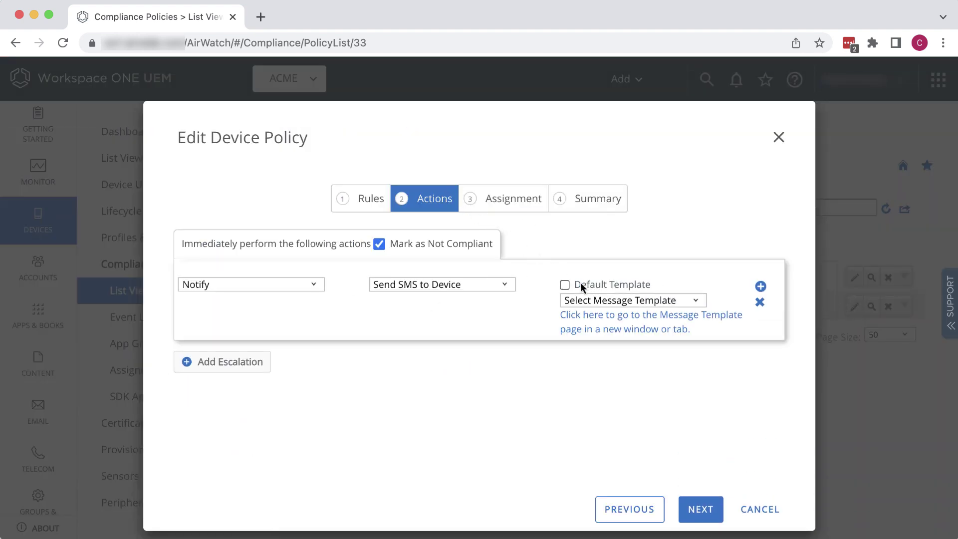
left_click(697, 304)
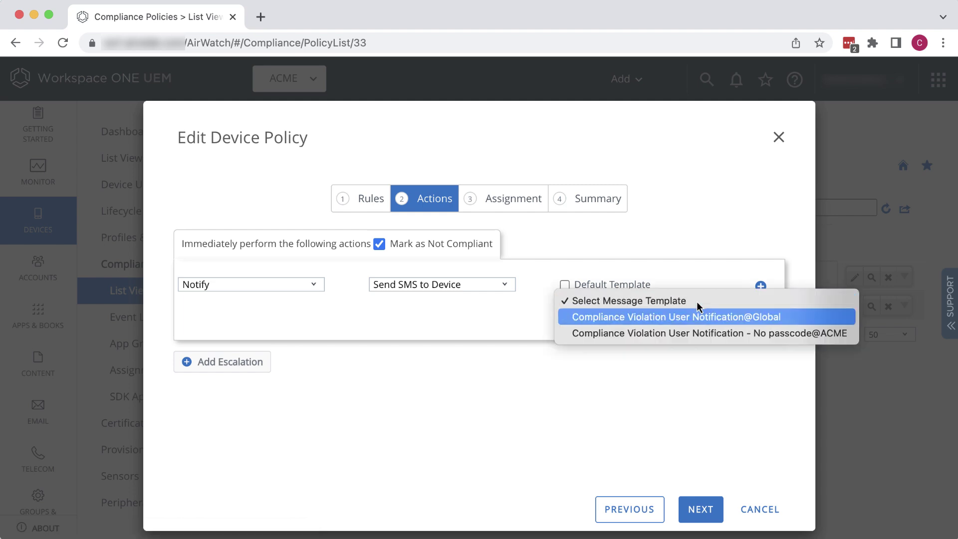
left_click(695, 333)
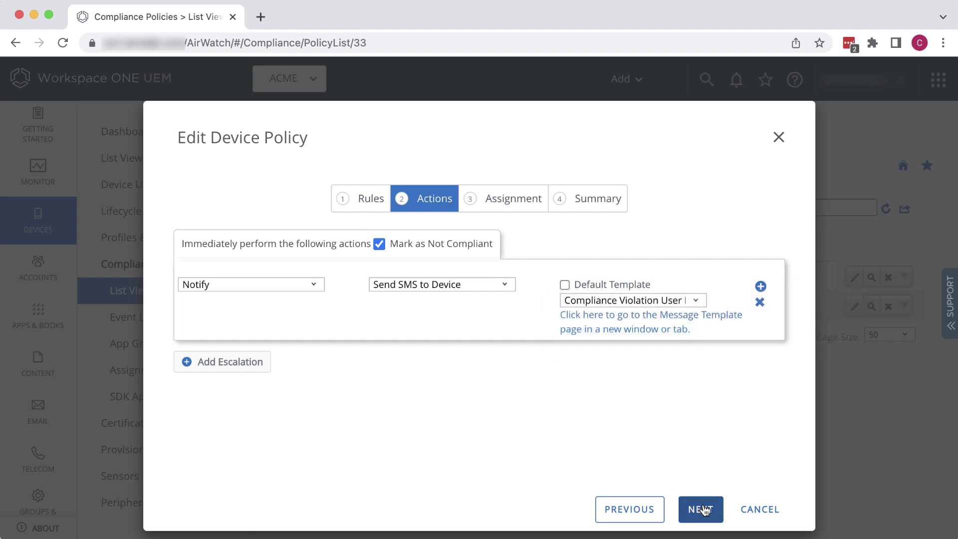
Step: Step past assignment and summary, then finish and activate the Passcode policy
left_click(703, 508)
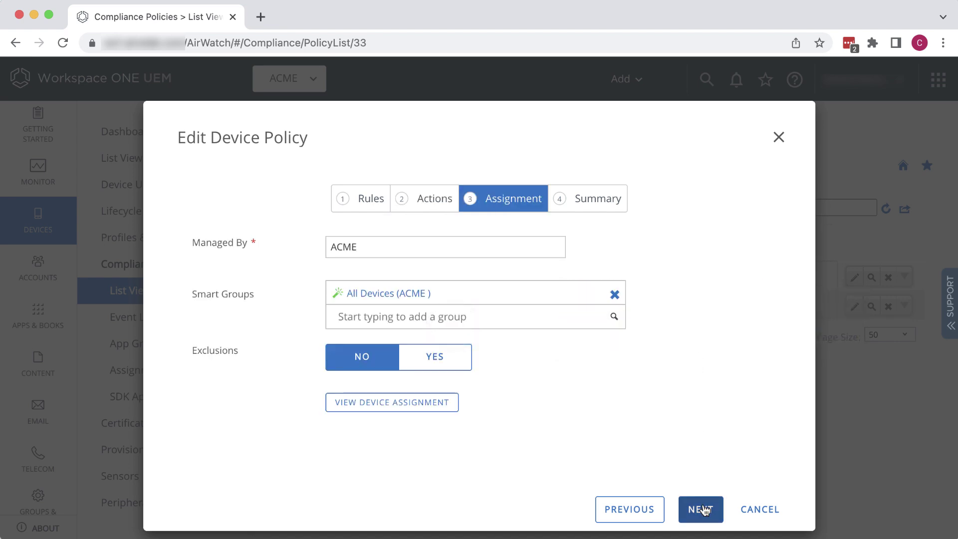
left_click(704, 508)
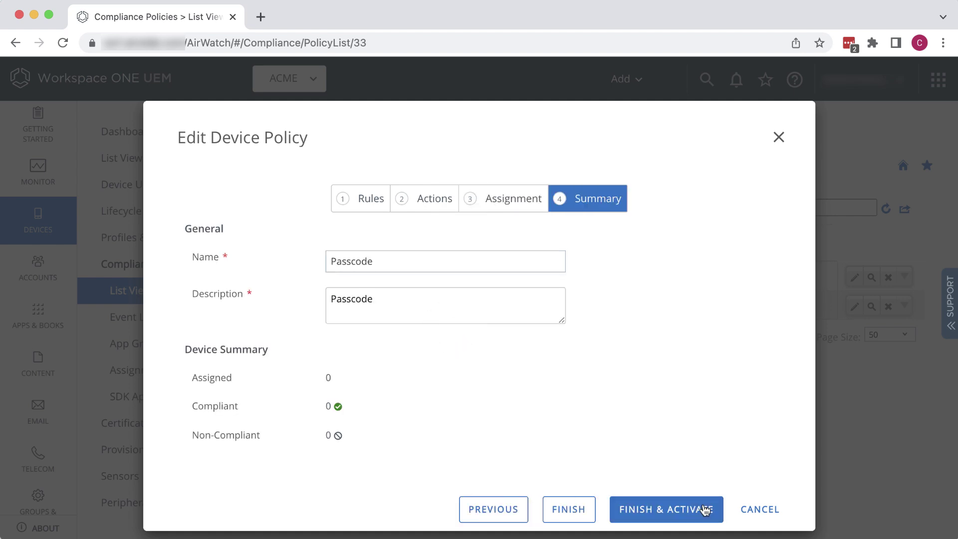
left_click(691, 510)
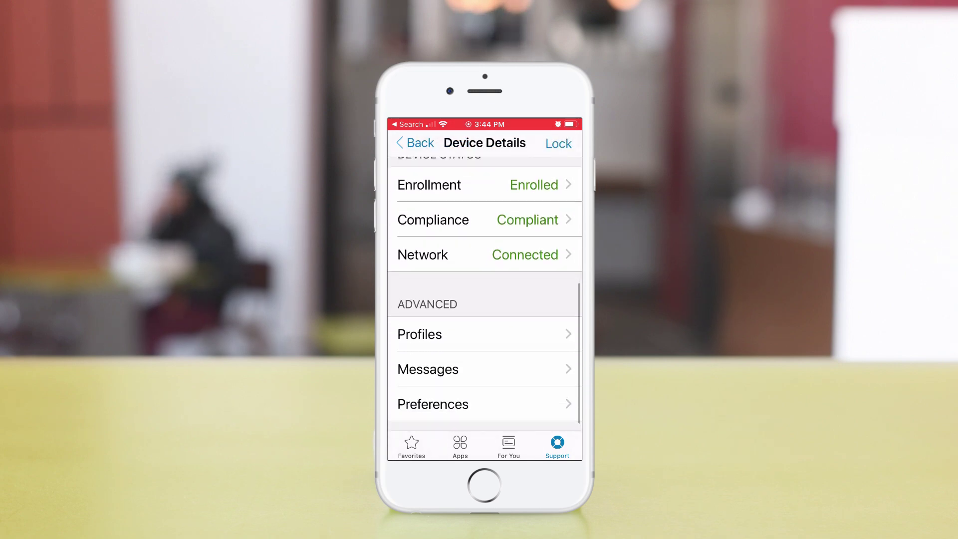
Step: Open the iOS Passcode Profile from Device Details' installed Profiles list
left_click(420, 321)
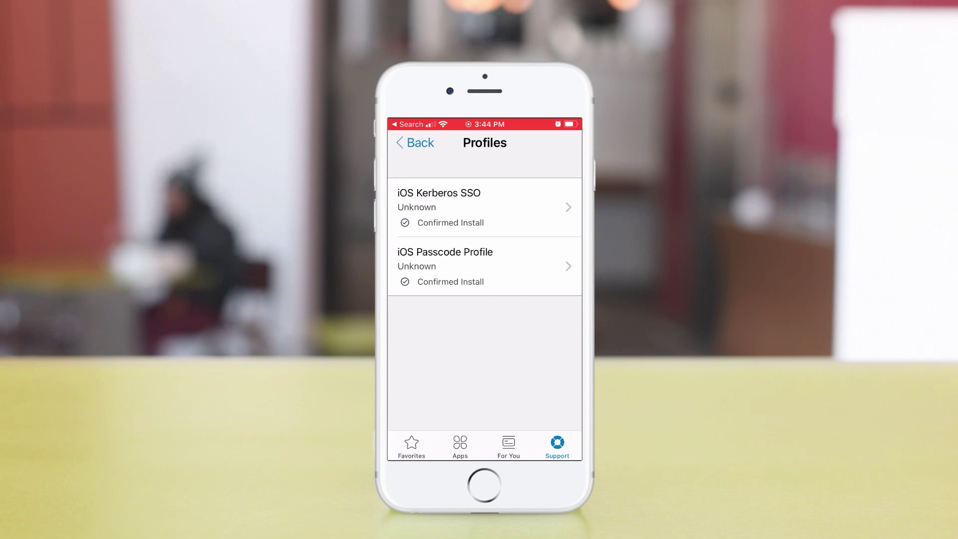
left_click(445, 266)
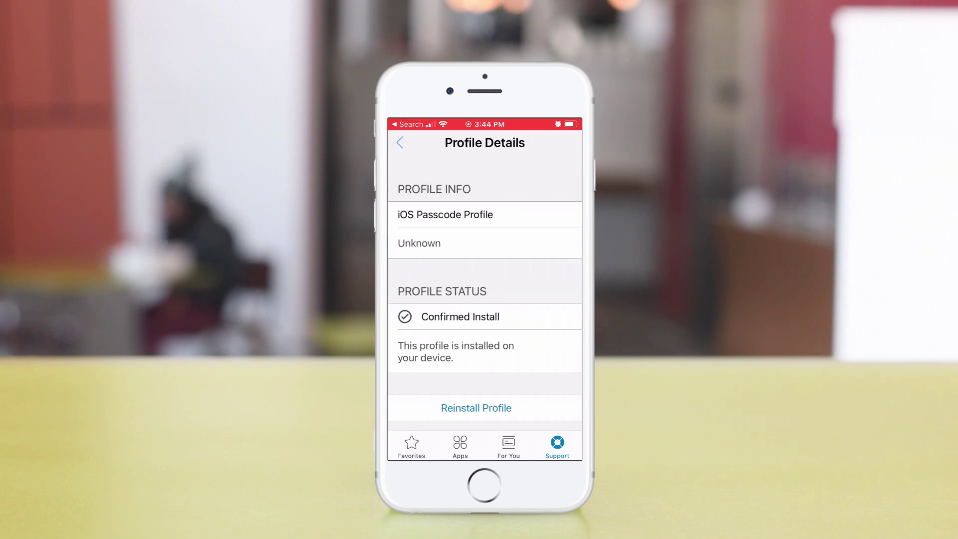